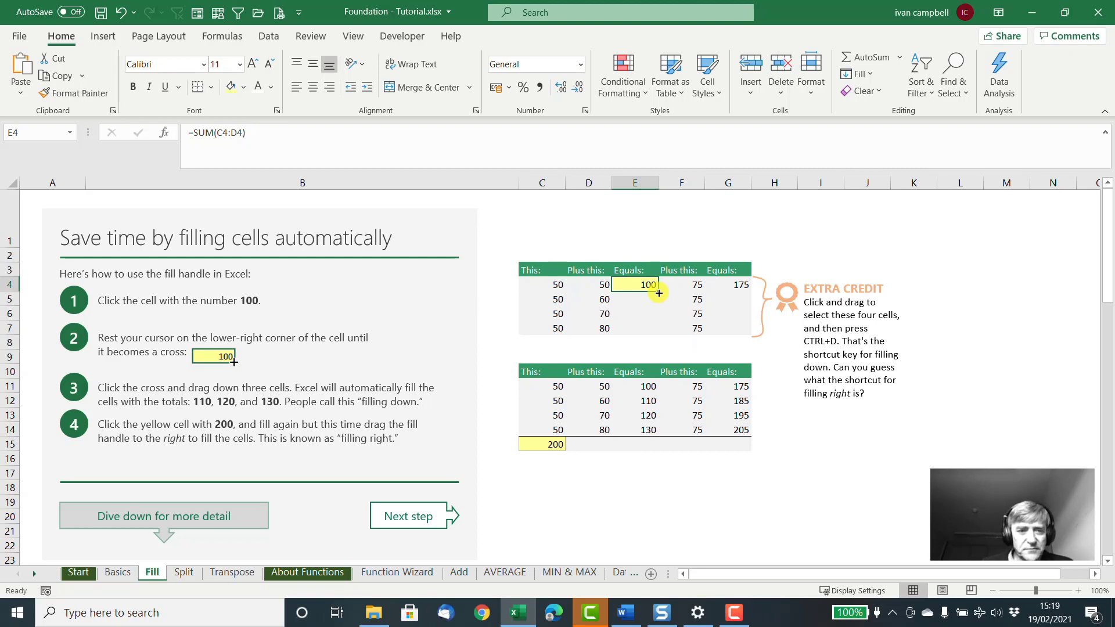
Fill the sum formula from E4 down through E7, and the sum formula from C15 right through G15
drag(658, 293, 657, 329)
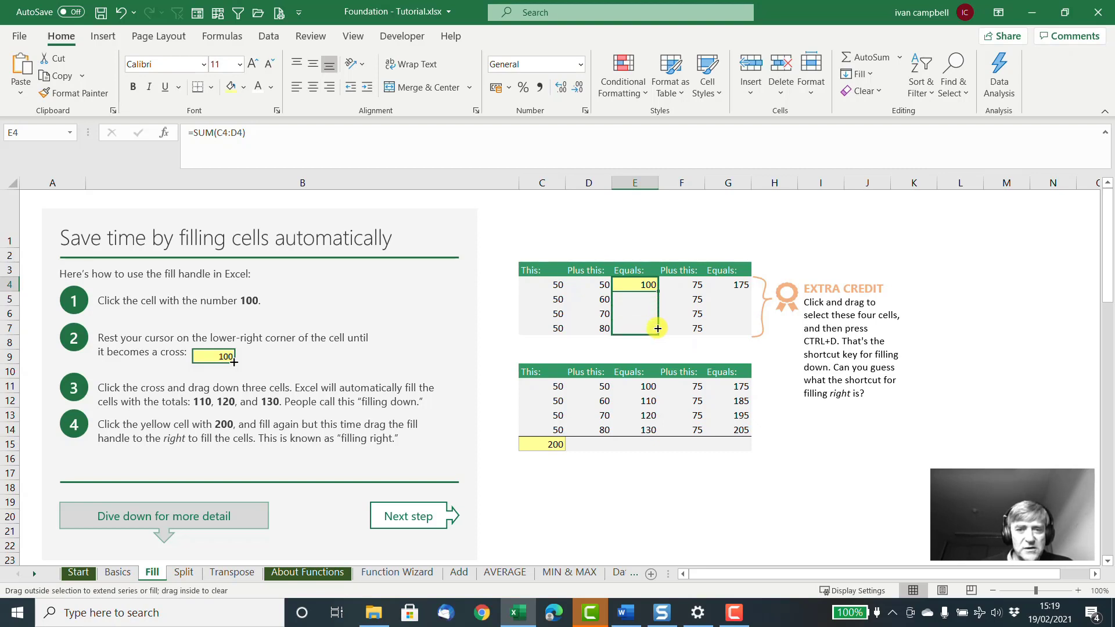
drag(657, 329, 657, 329)
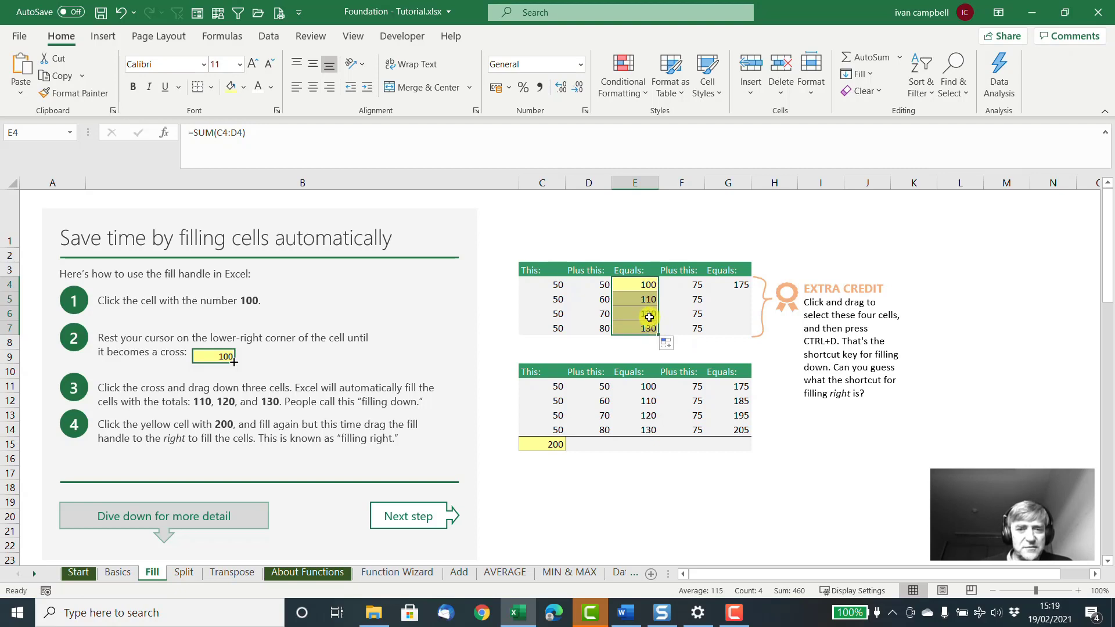
click(551, 444)
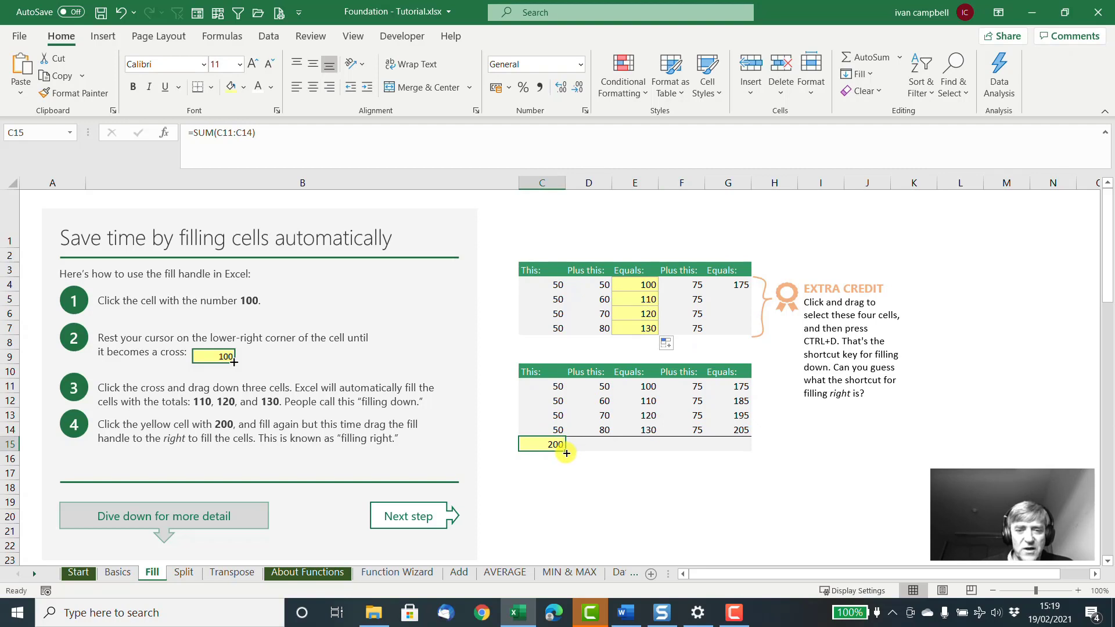
drag(566, 453, 732, 447)
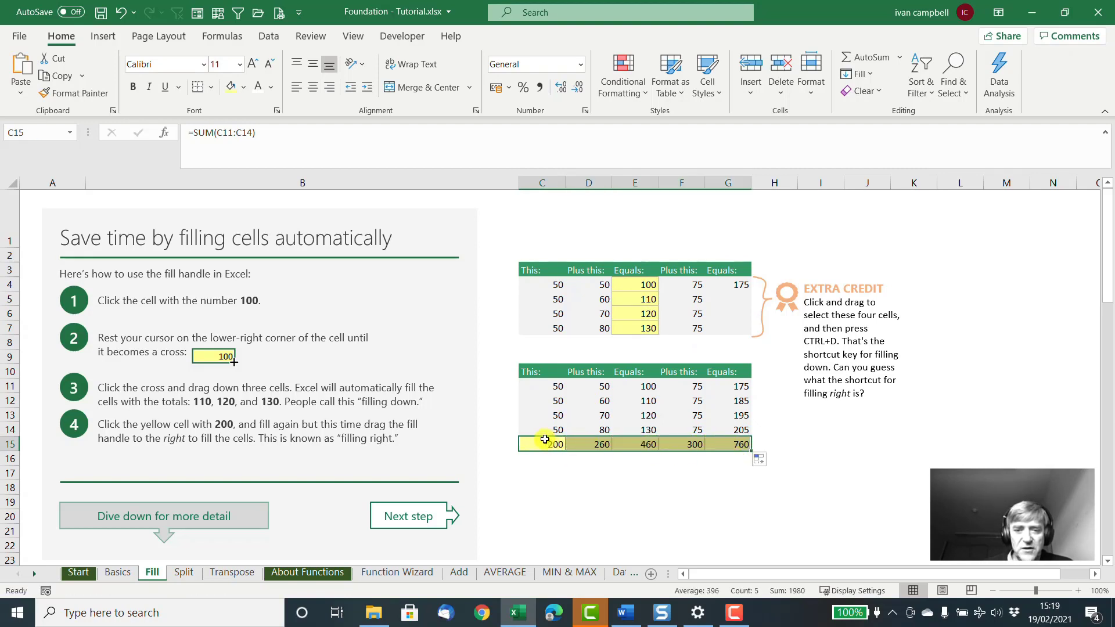
Inspect the filled sum formulas cell by cell in the totals row C15:G15 and in the Equals column E4:E7
click(544, 440)
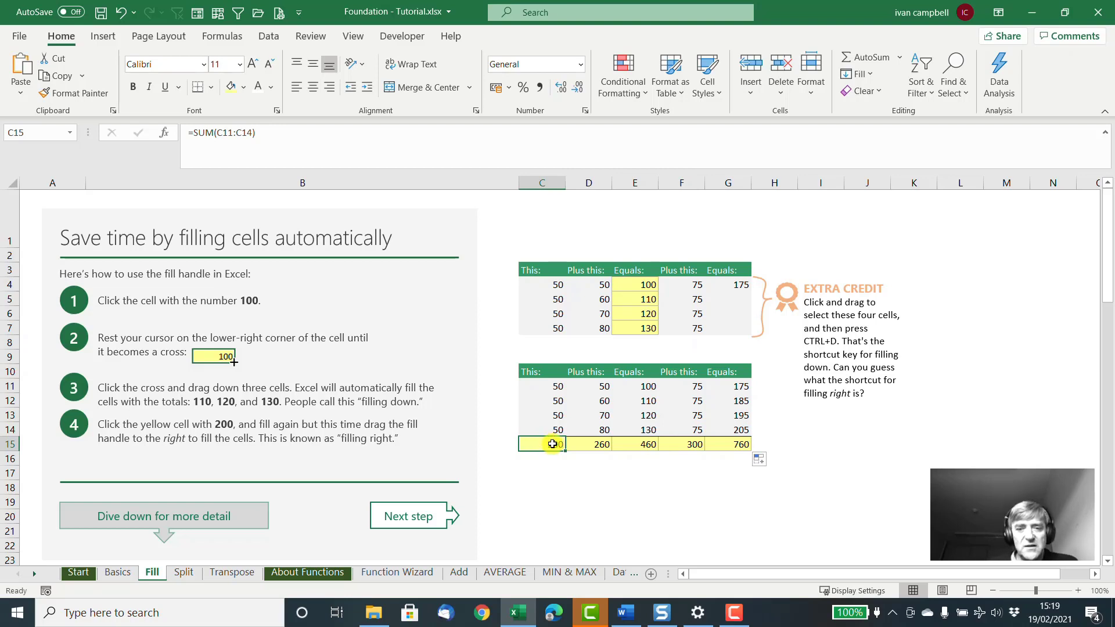
click(592, 443)
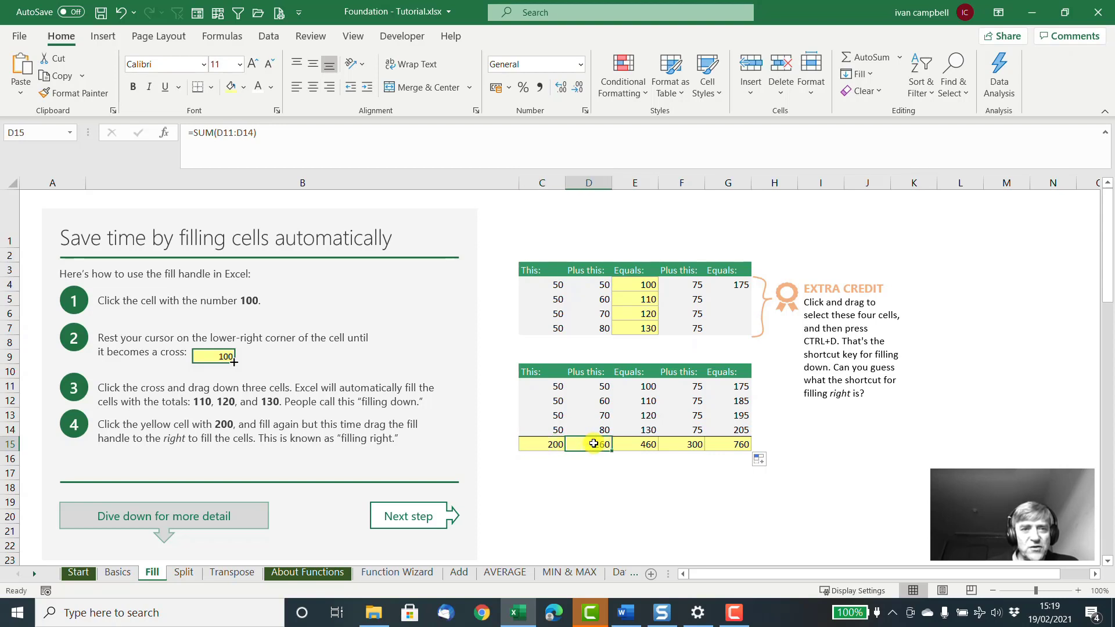
click(627, 444)
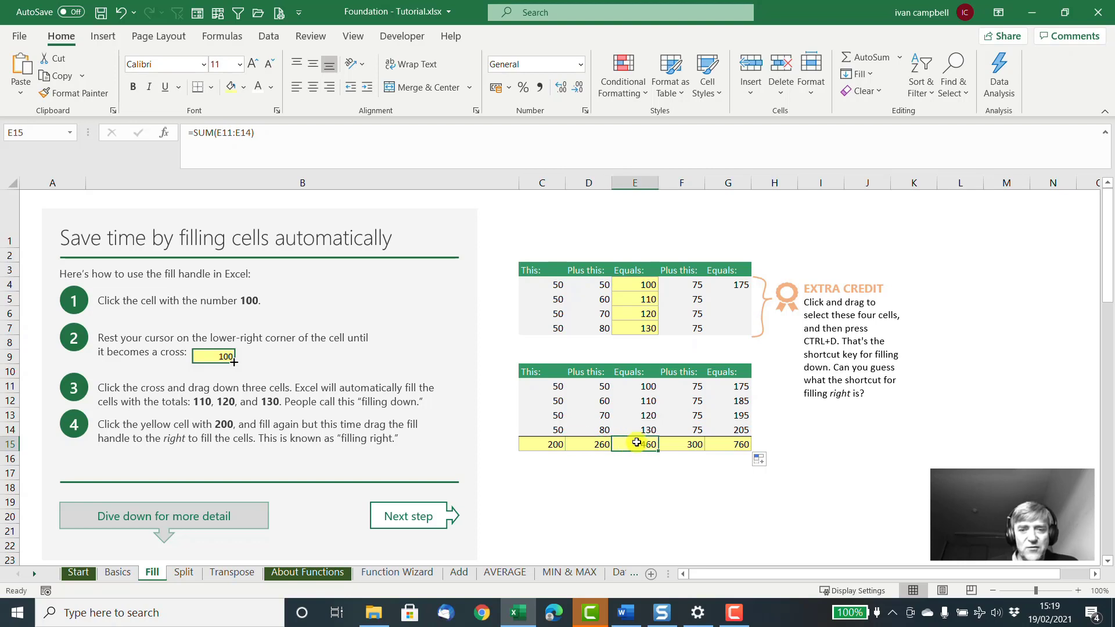
click(680, 446)
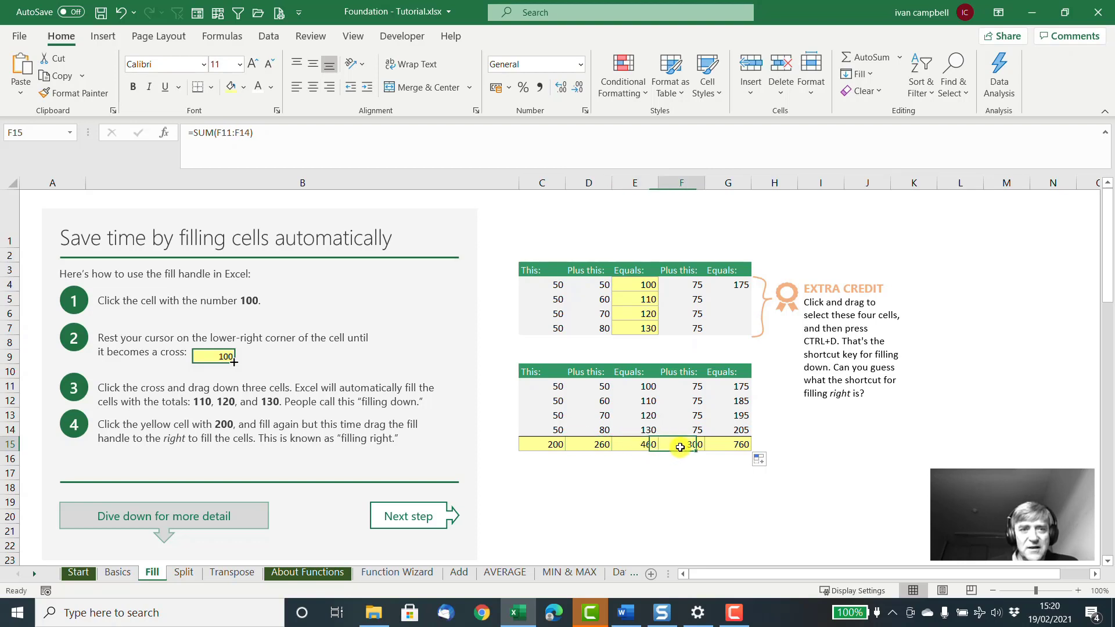
click(723, 445)
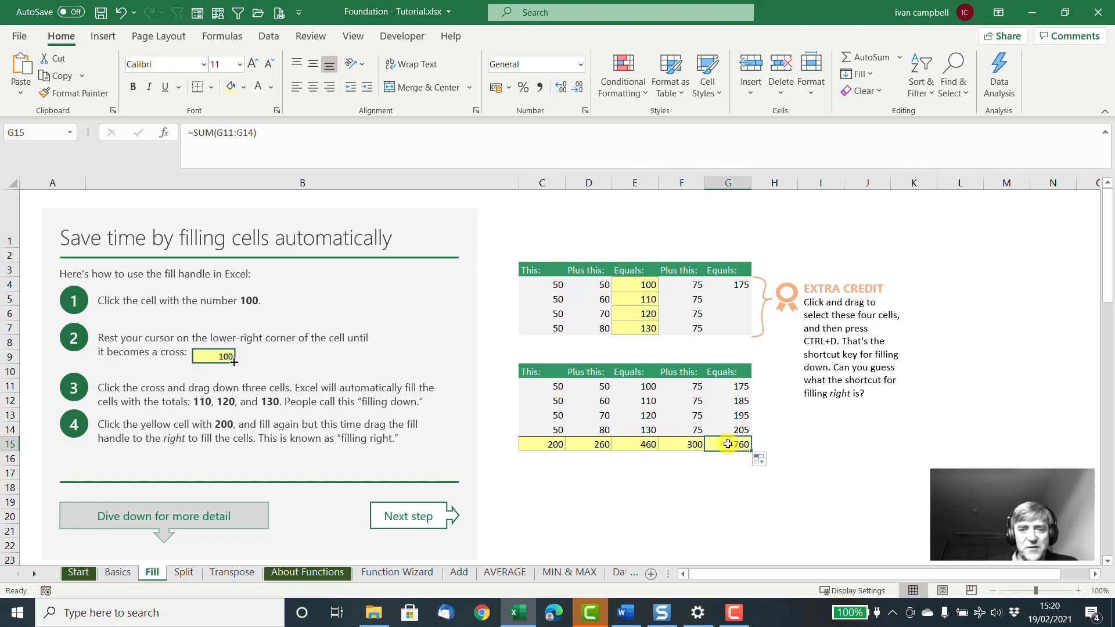
click(646, 283)
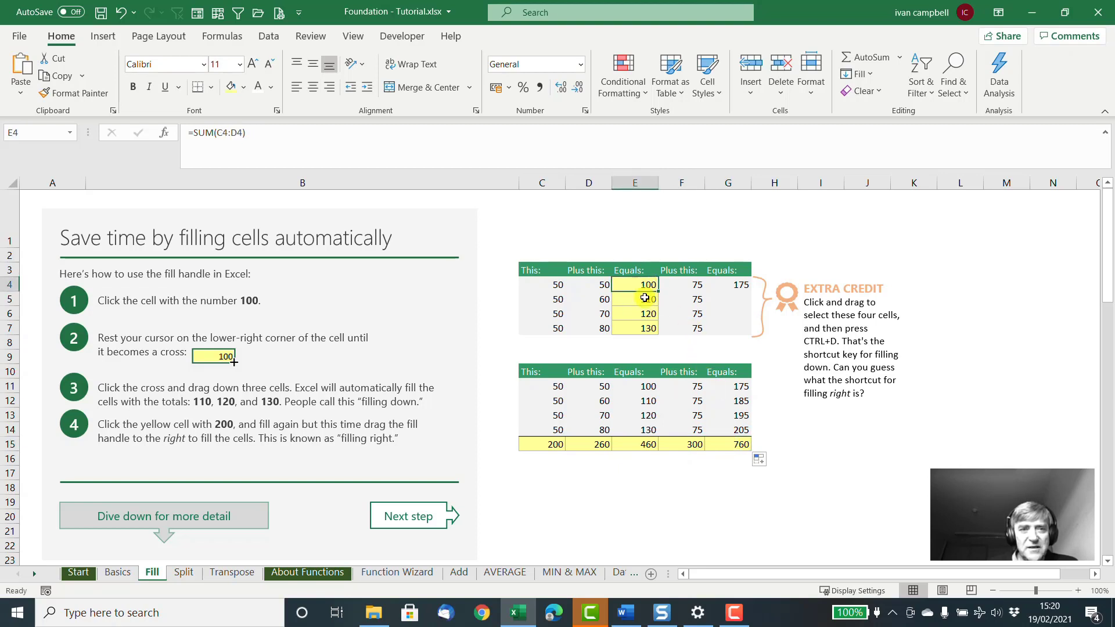
click(644, 301)
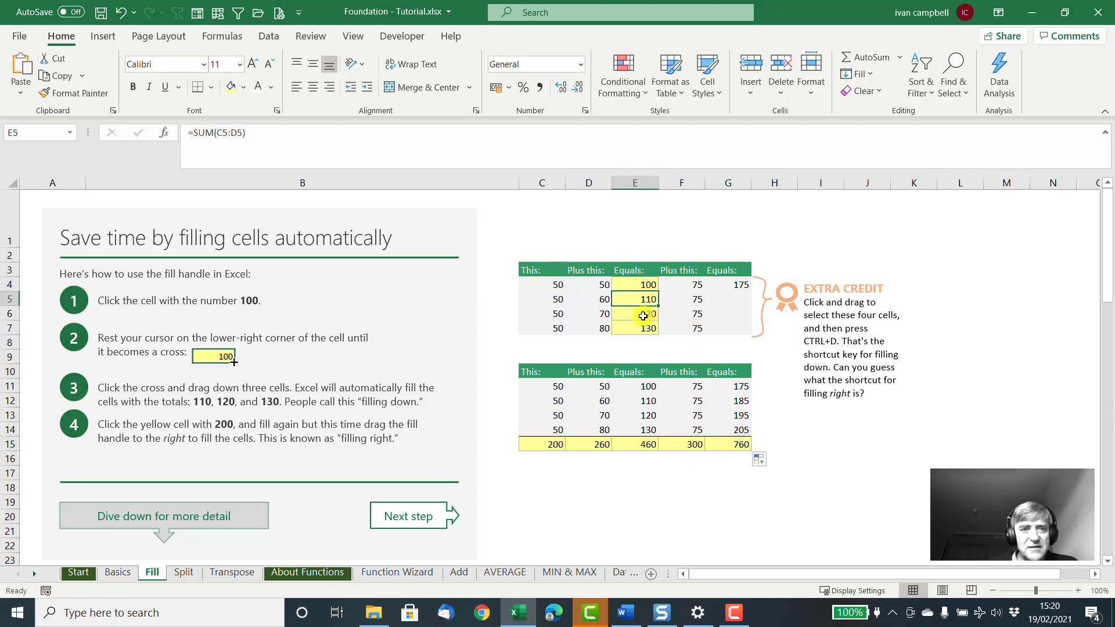
click(643, 316)
click(646, 327)
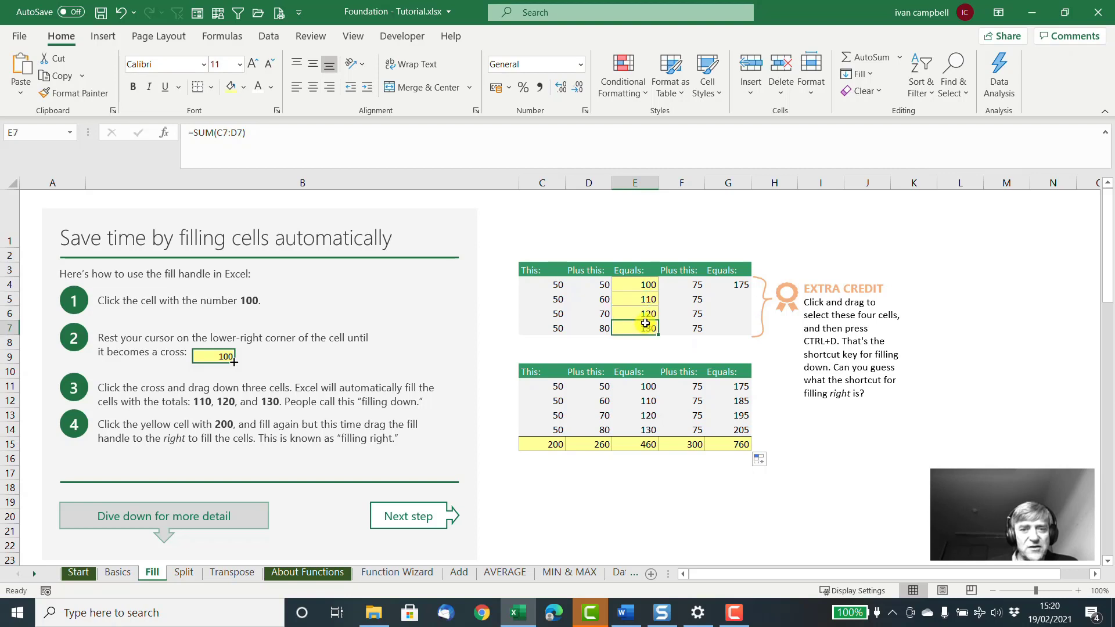
drag(642, 286, 643, 327)
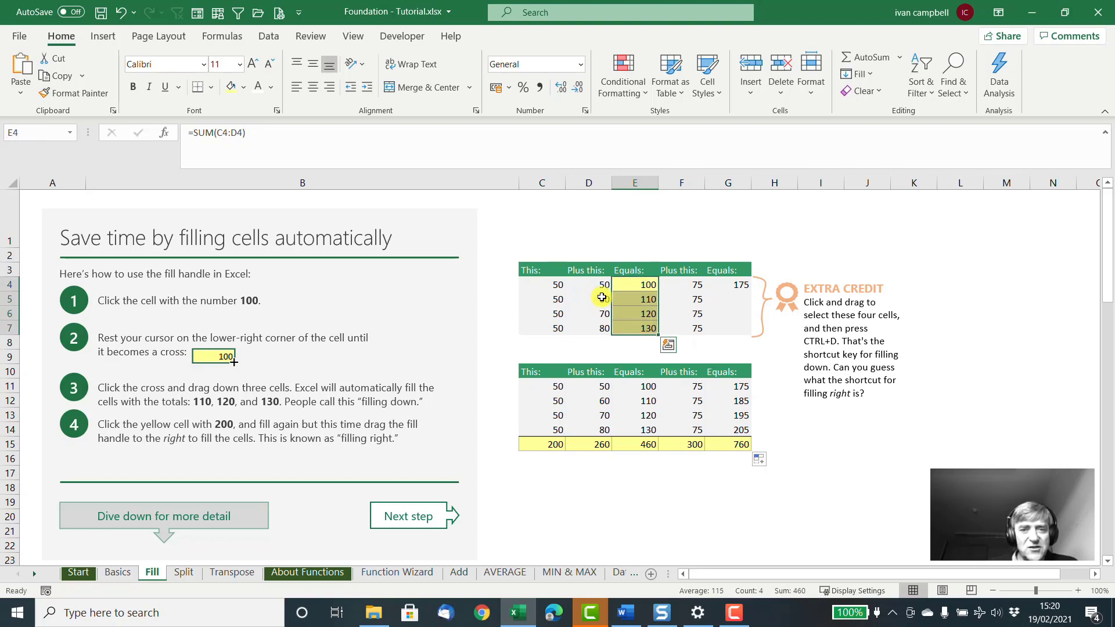
click(633, 285)
drag(633, 286, 639, 327)
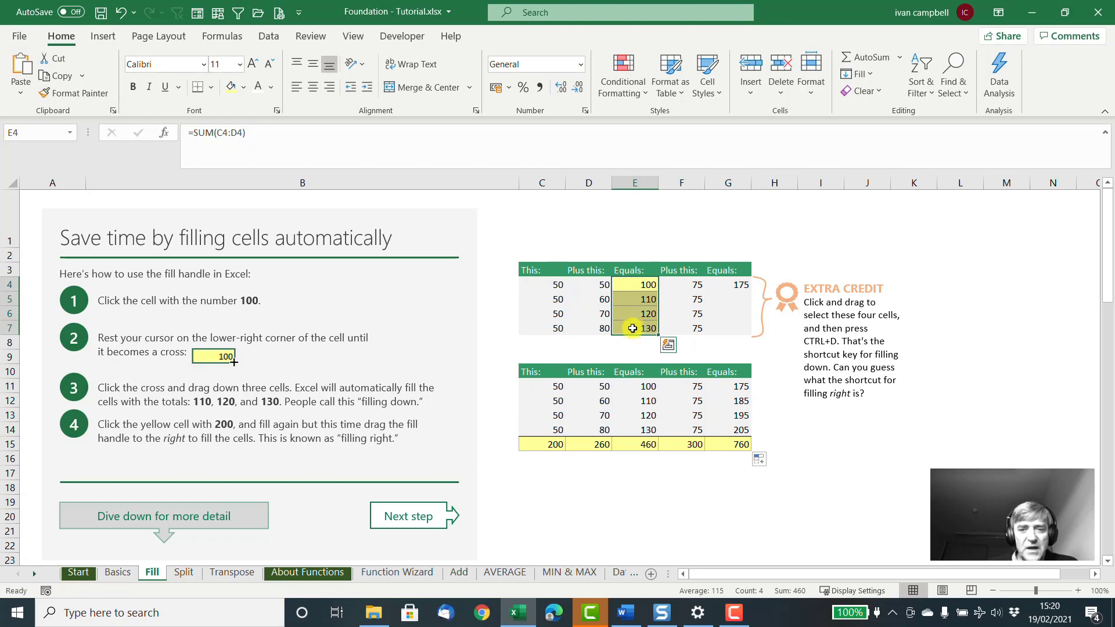
click(635, 344)
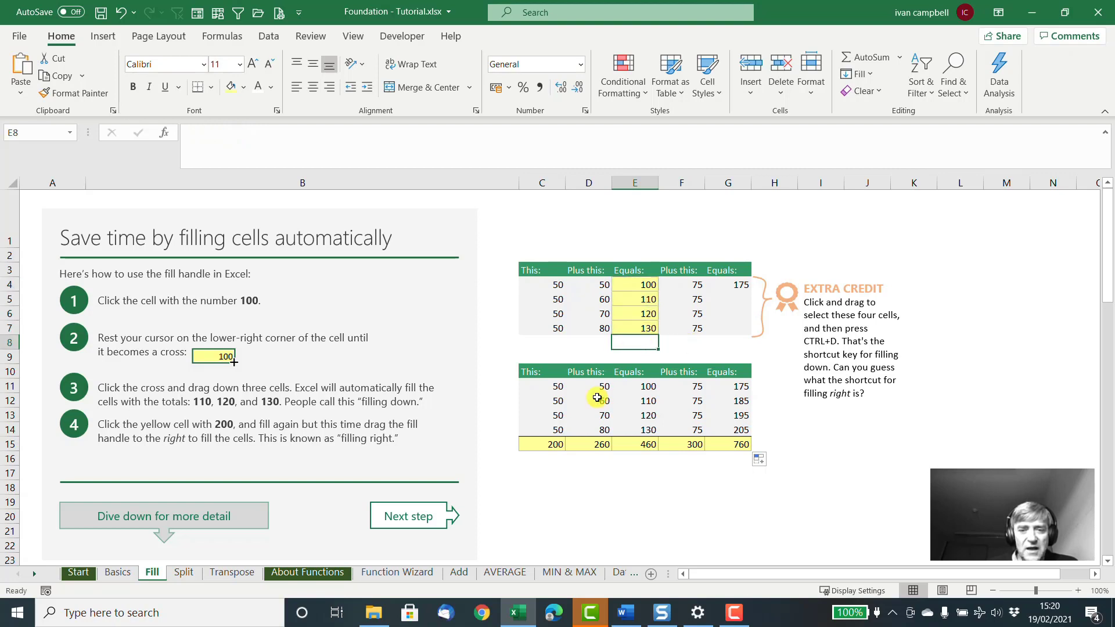
click(552, 445)
click(598, 445)
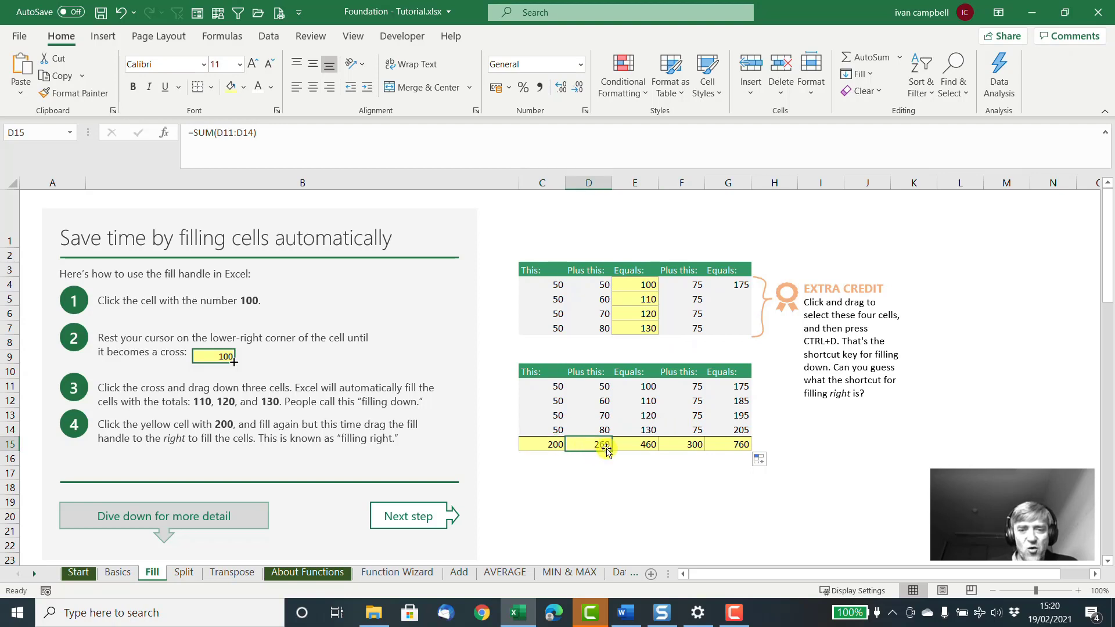
click(634, 445)
click(673, 445)
click(721, 445)
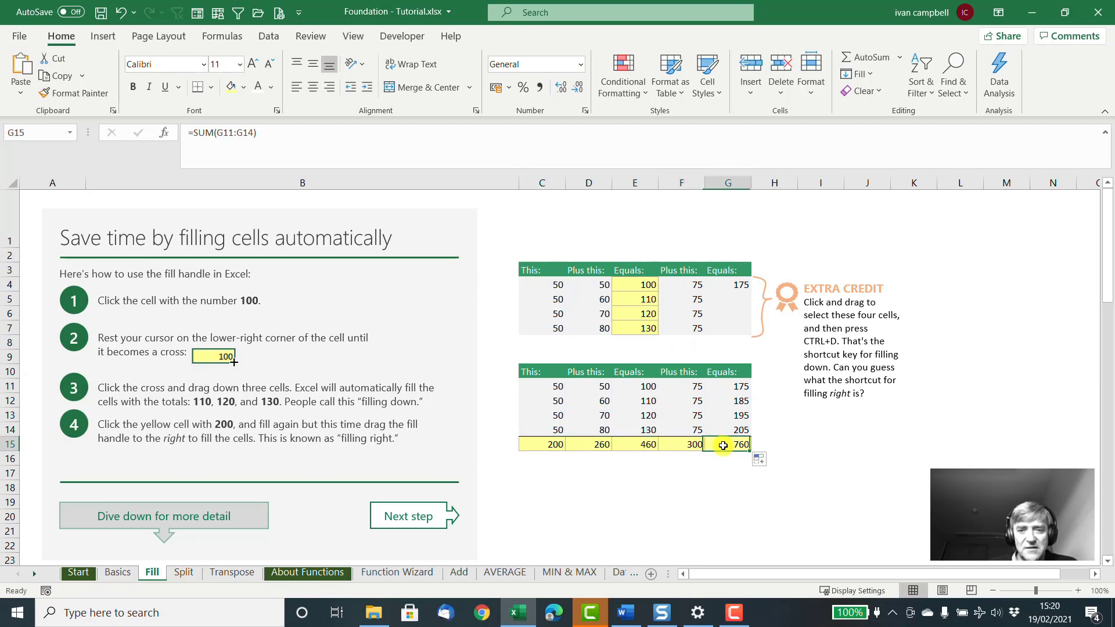
click(646, 302)
click(646, 311)
click(639, 328)
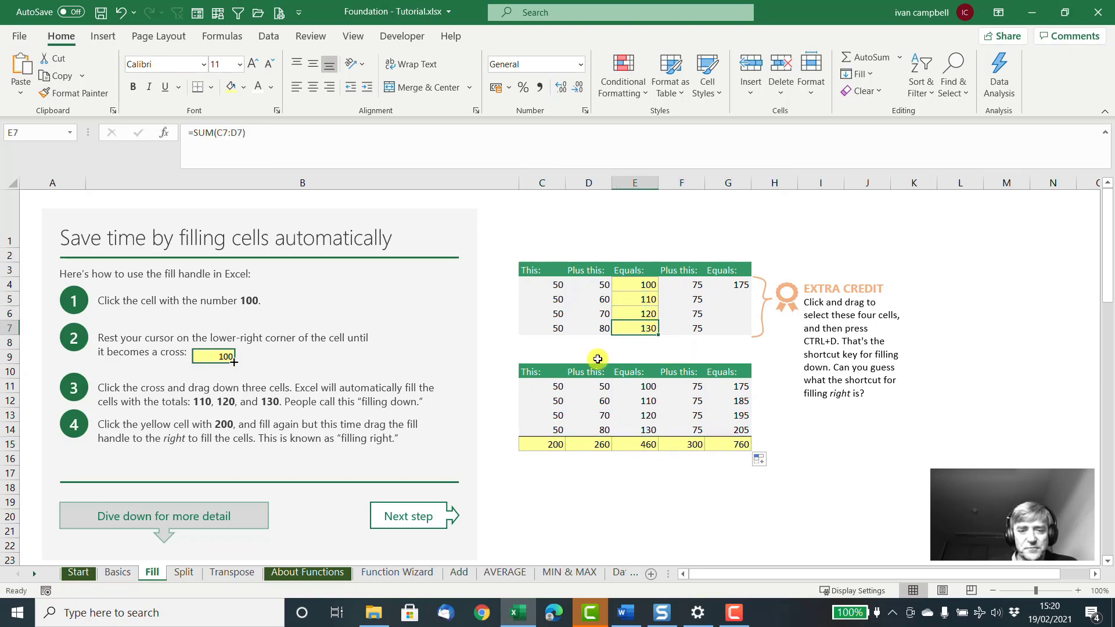
Copy Produce from C34 down through C37 and Fruit from D34 down through D37 with the fill handle
scroll(587, 371, down, 3)
scroll(587, 370, down, 4)
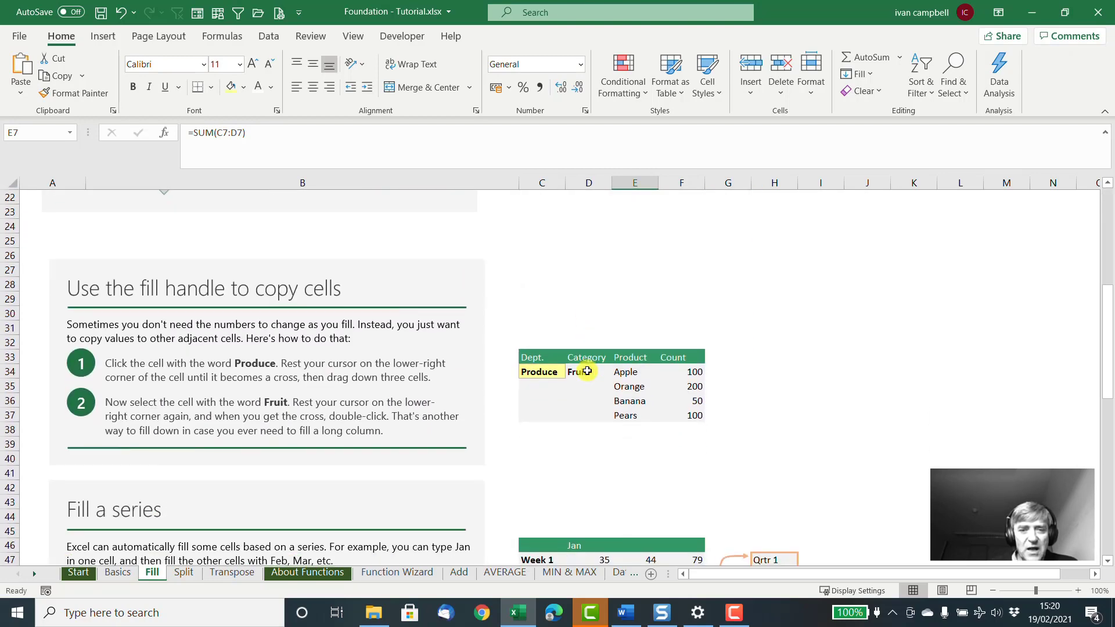
scroll(674, 361, down, 1)
scroll(673, 360, up, 2)
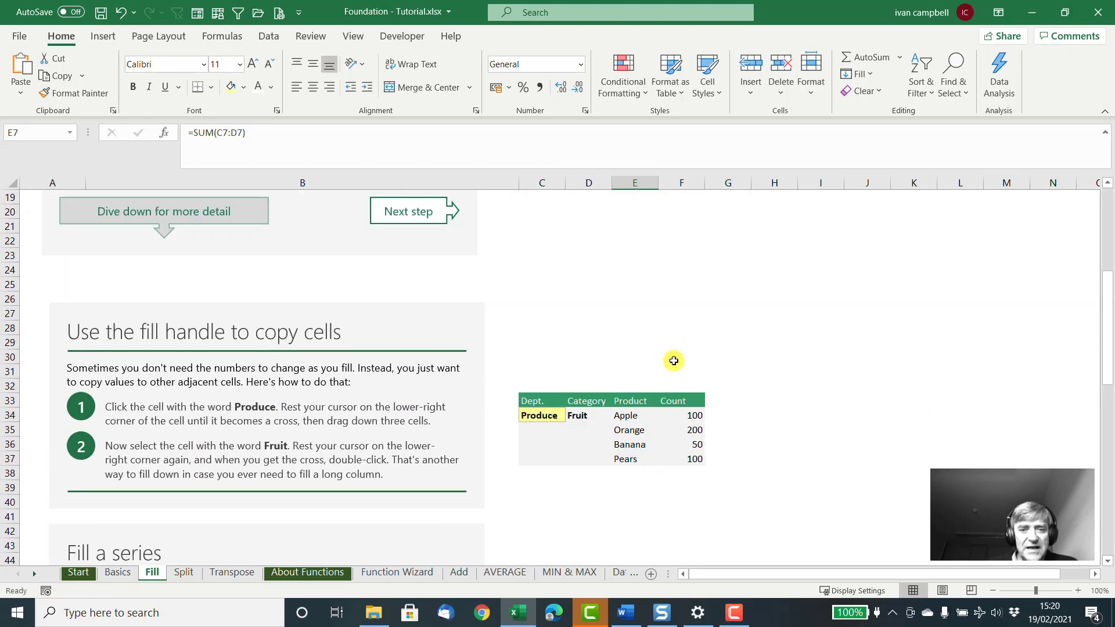
scroll(673, 361, down, 1)
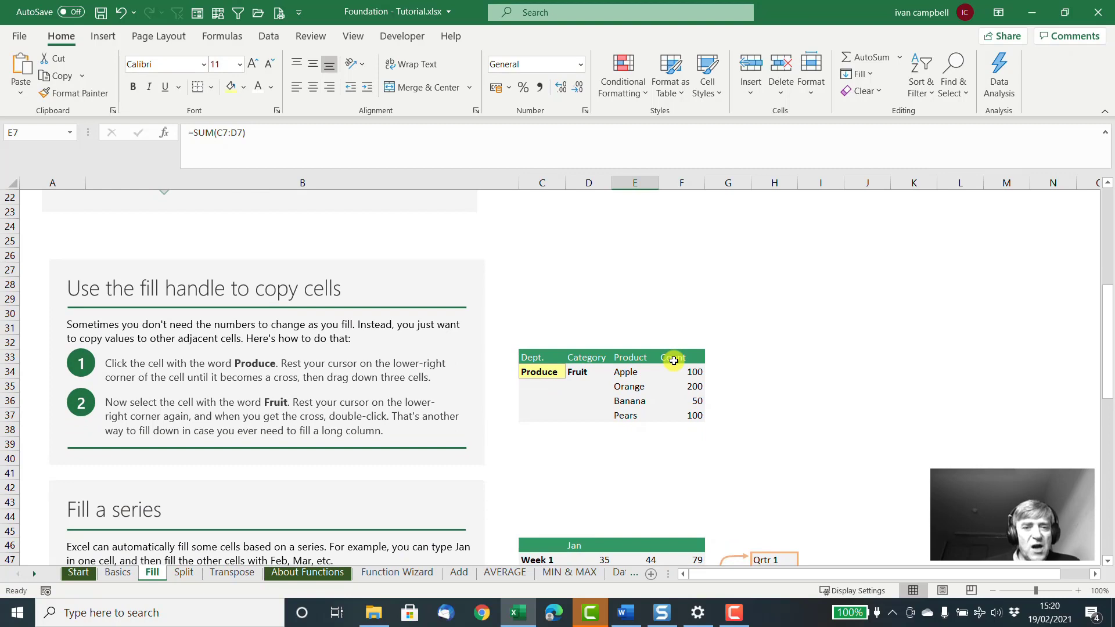
click(546, 374)
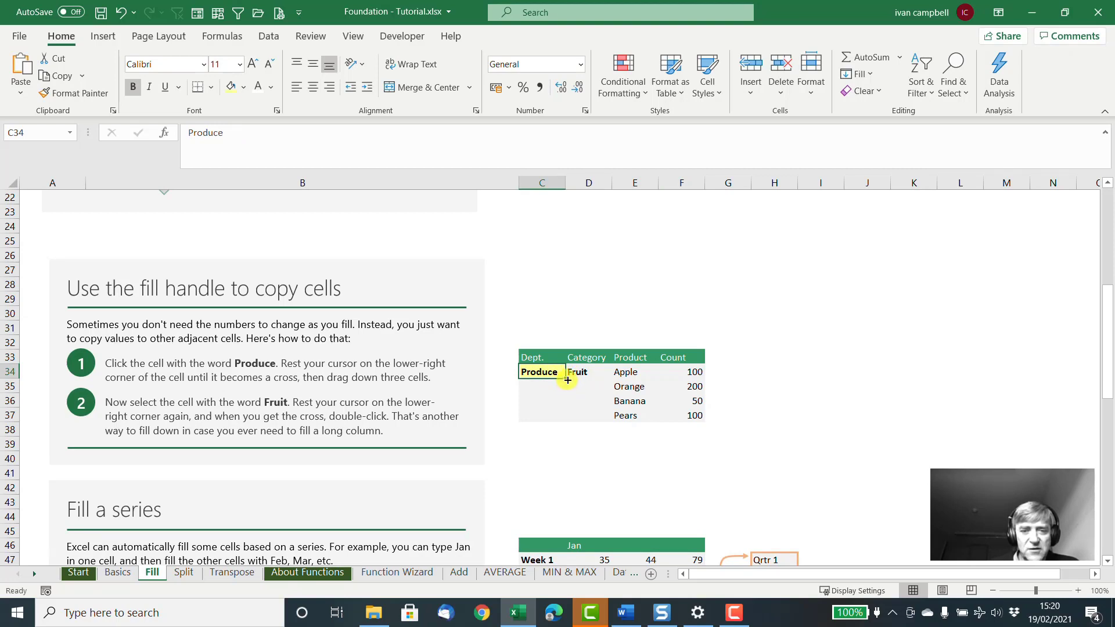
drag(566, 379, 565, 422)
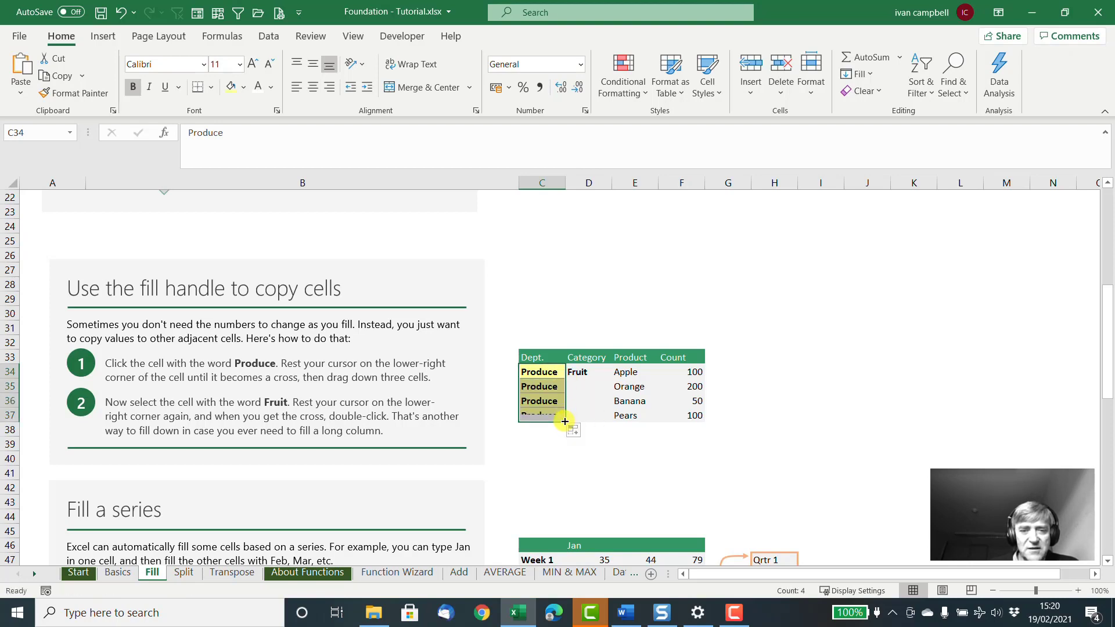
click(581, 373)
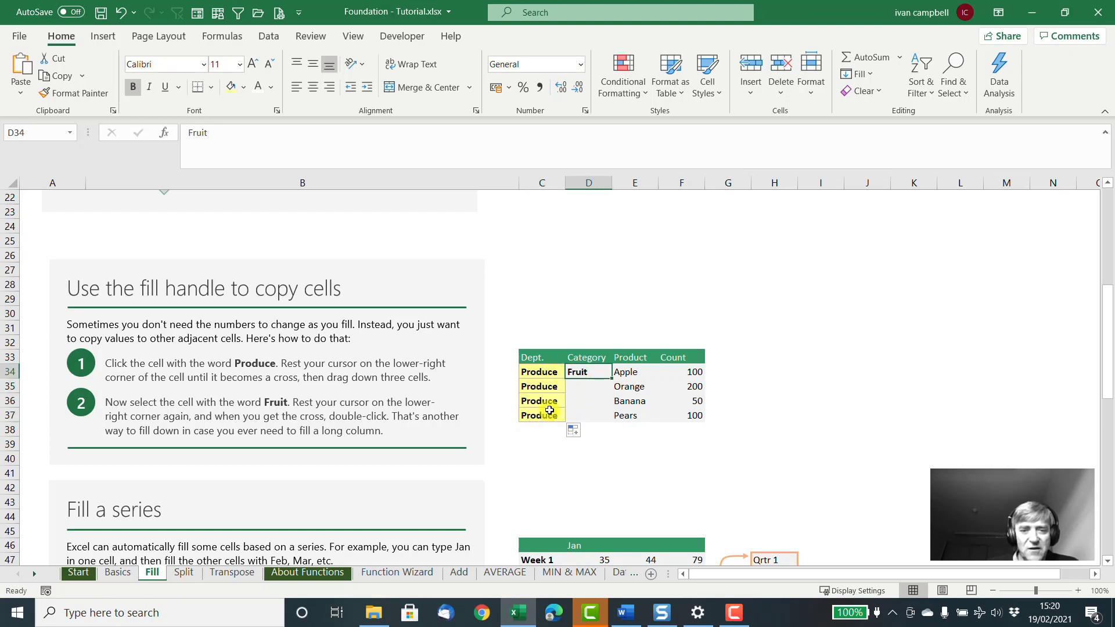
double_click(611, 378)
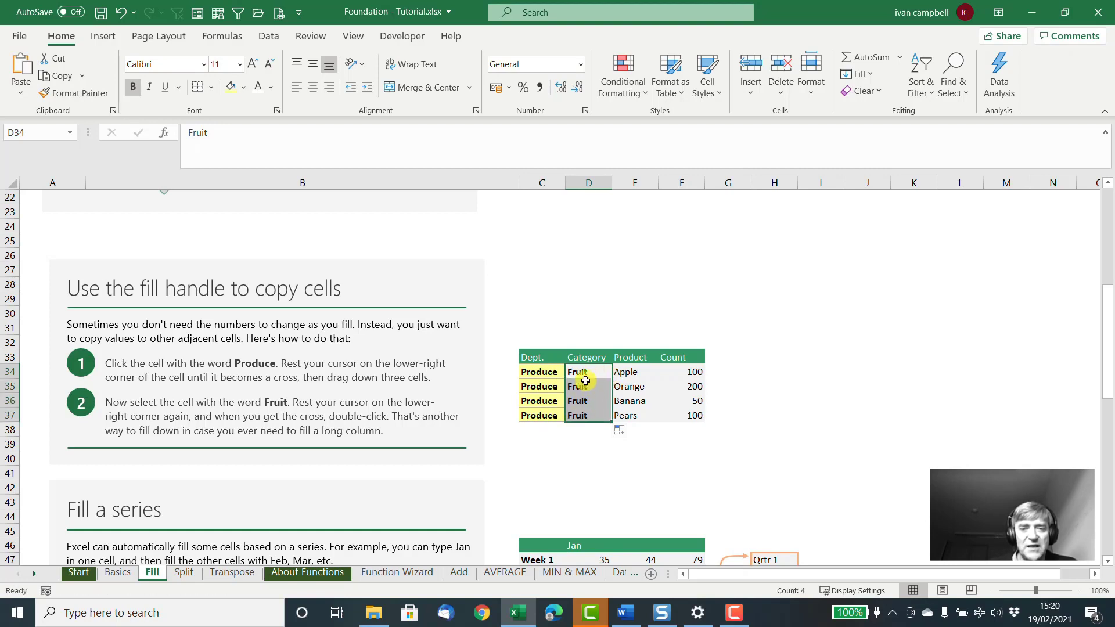
Fill the quarter series from Qrtr 1 in H47 down through H50 and check the filled cells
scroll(584, 392, down, 5)
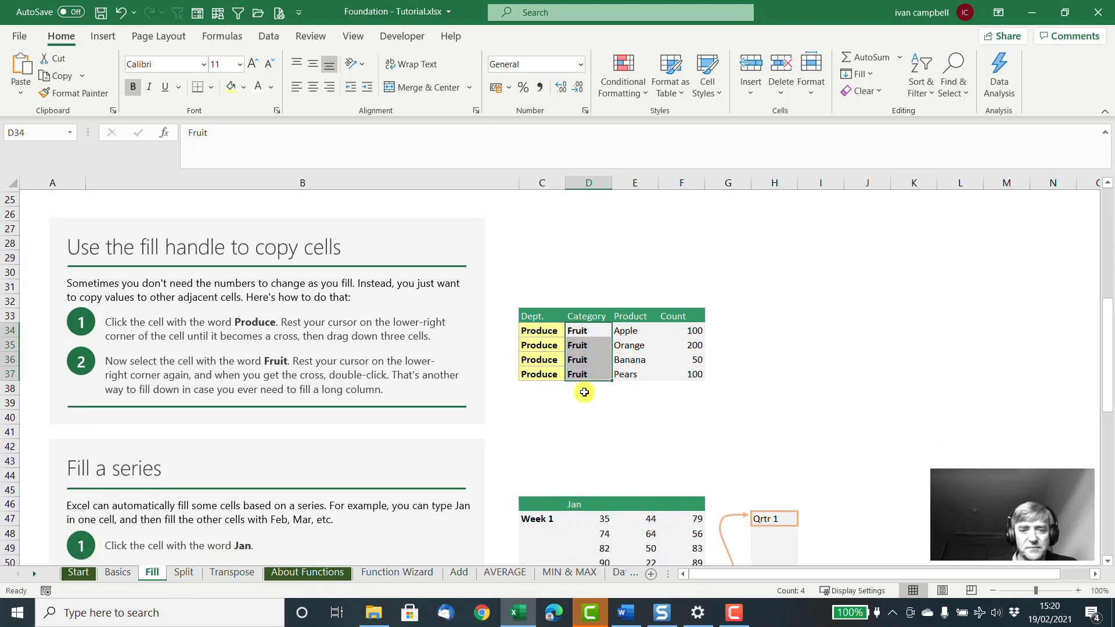
scroll(585, 391, down, 1)
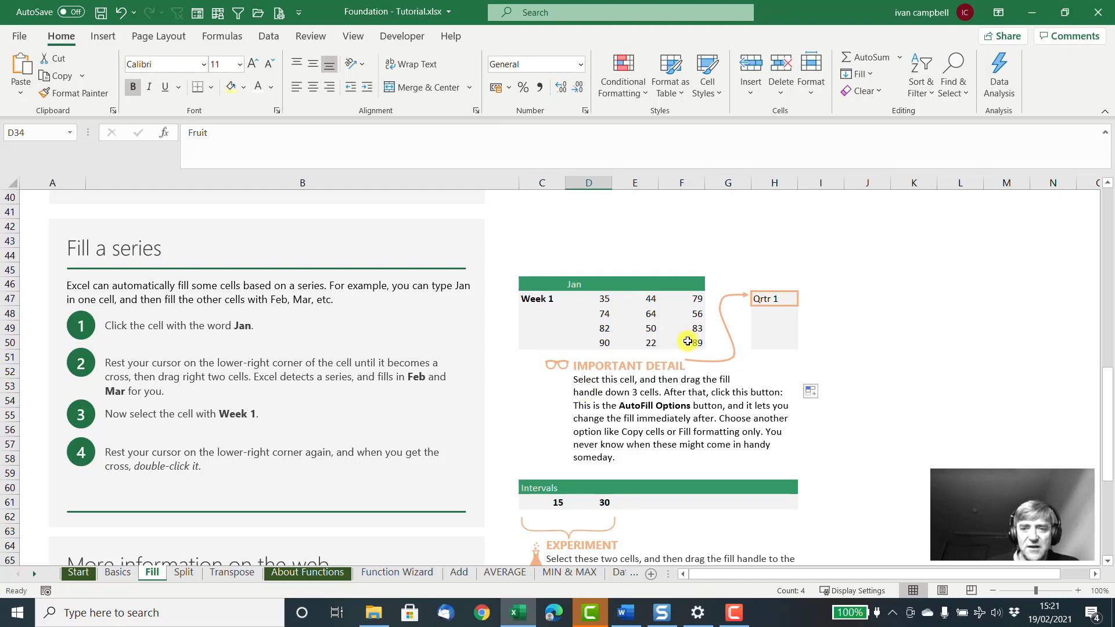
click(771, 297)
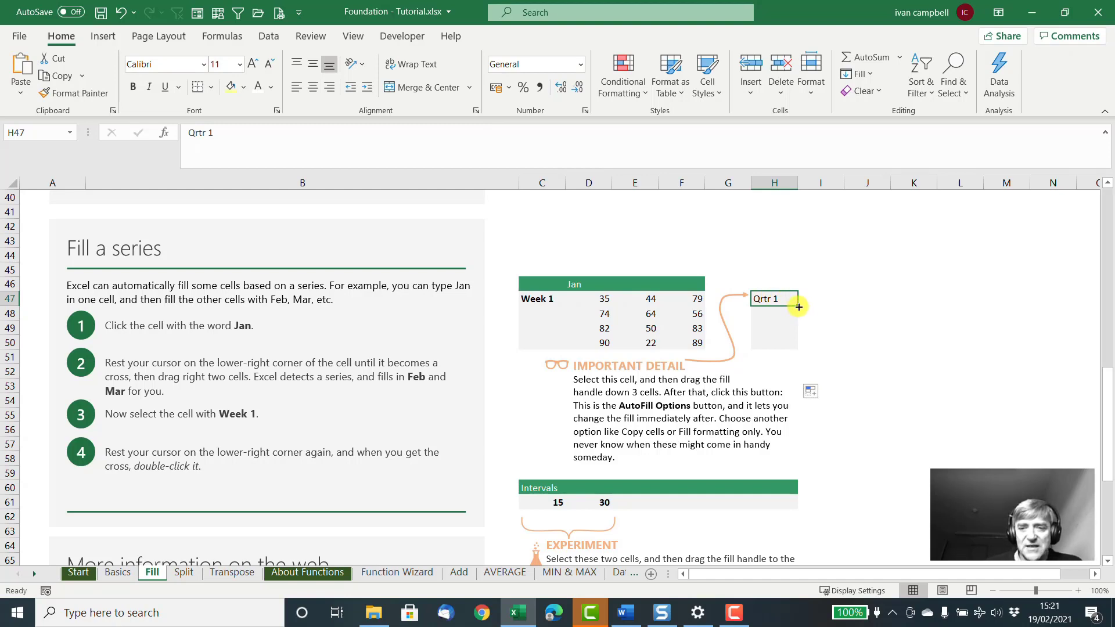
drag(801, 308, 795, 348)
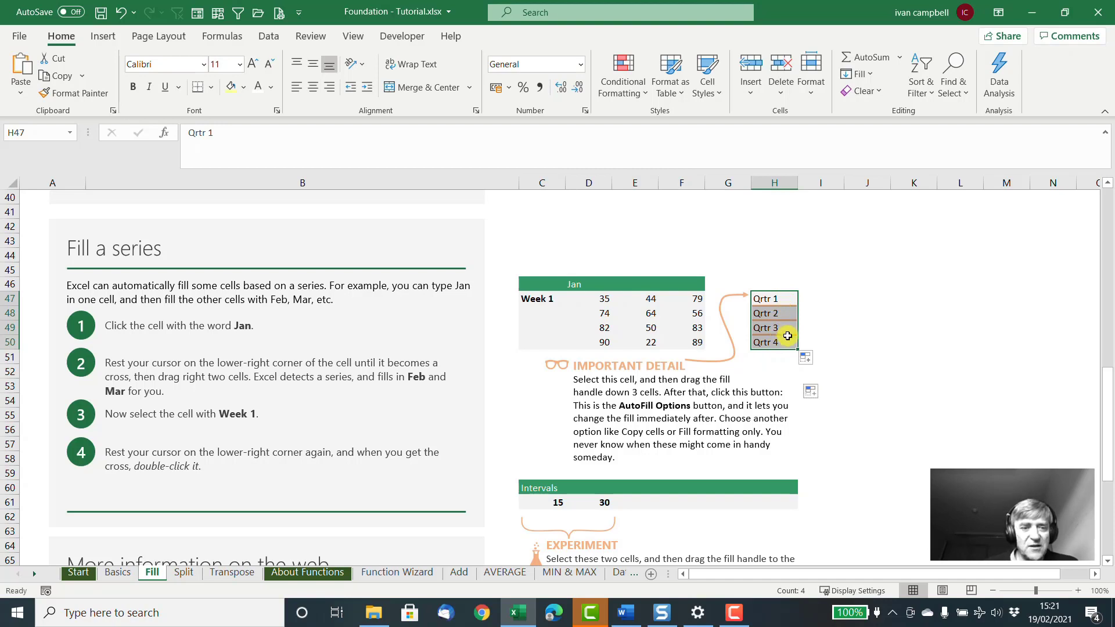
click(765, 302)
click(764, 313)
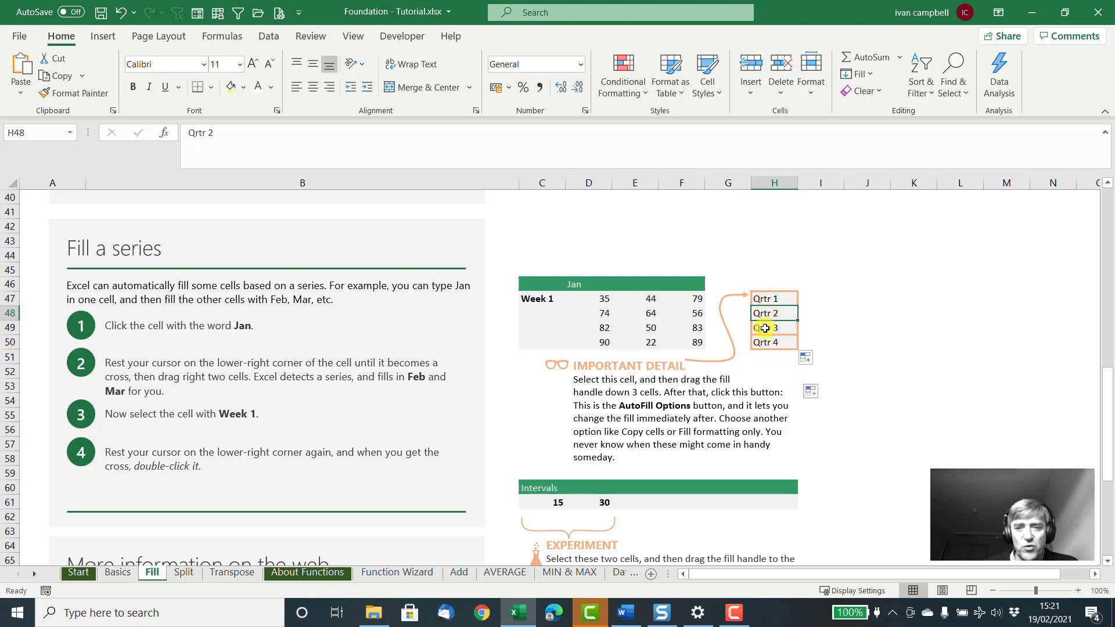
click(764, 328)
click(762, 301)
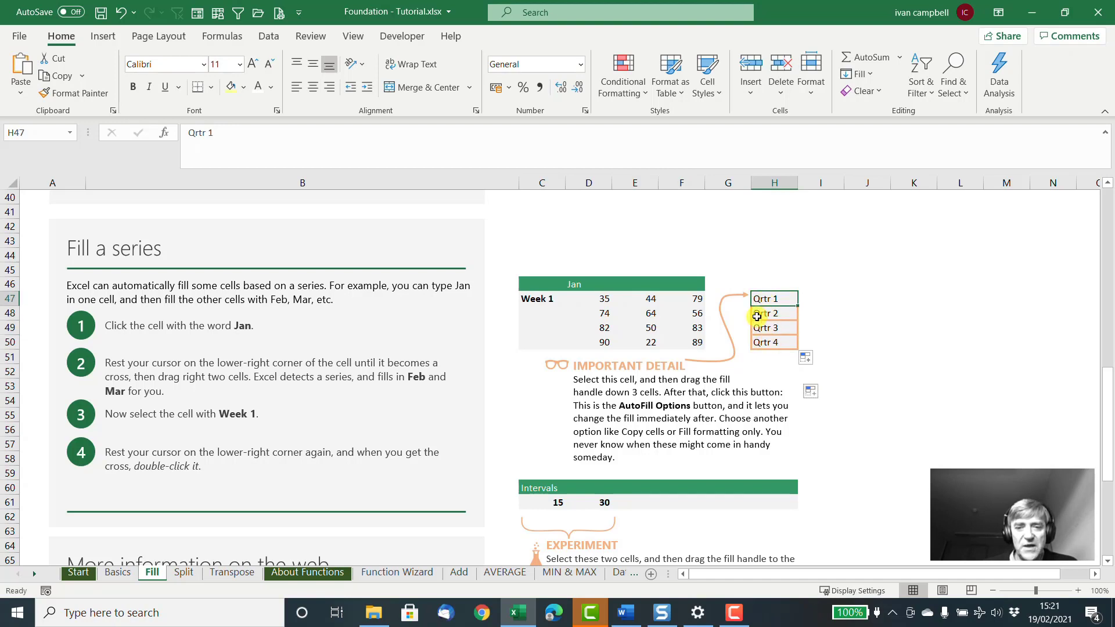
Extend the Intervals series from 15 and 30 in C61:D61 right through H61 in increments of 15
scroll(756, 316, down, 4)
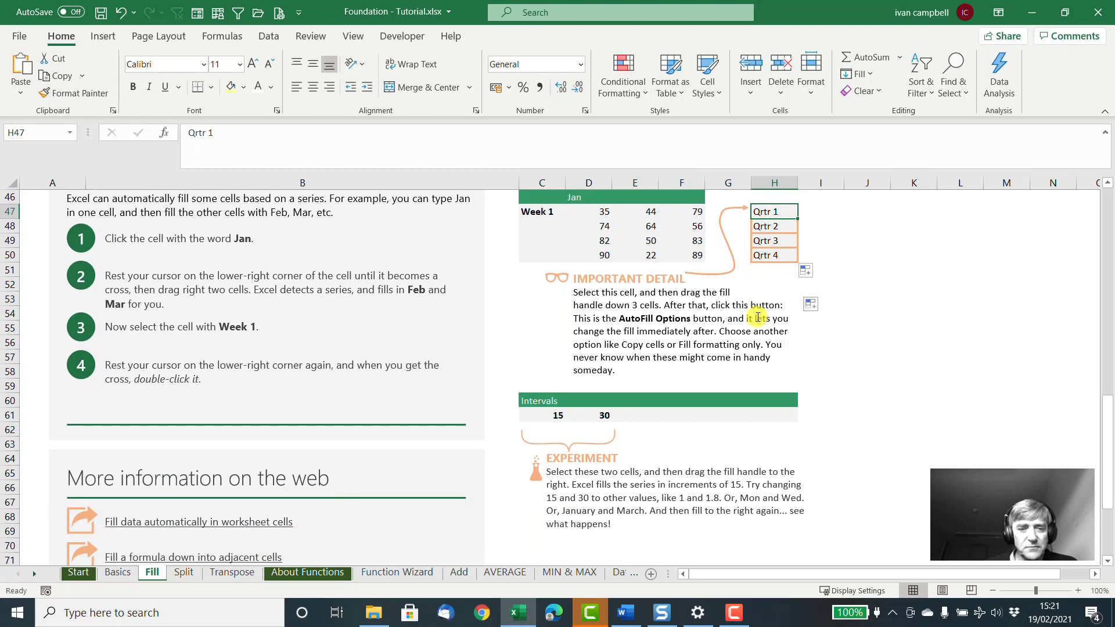
scroll(757, 317, down, 1)
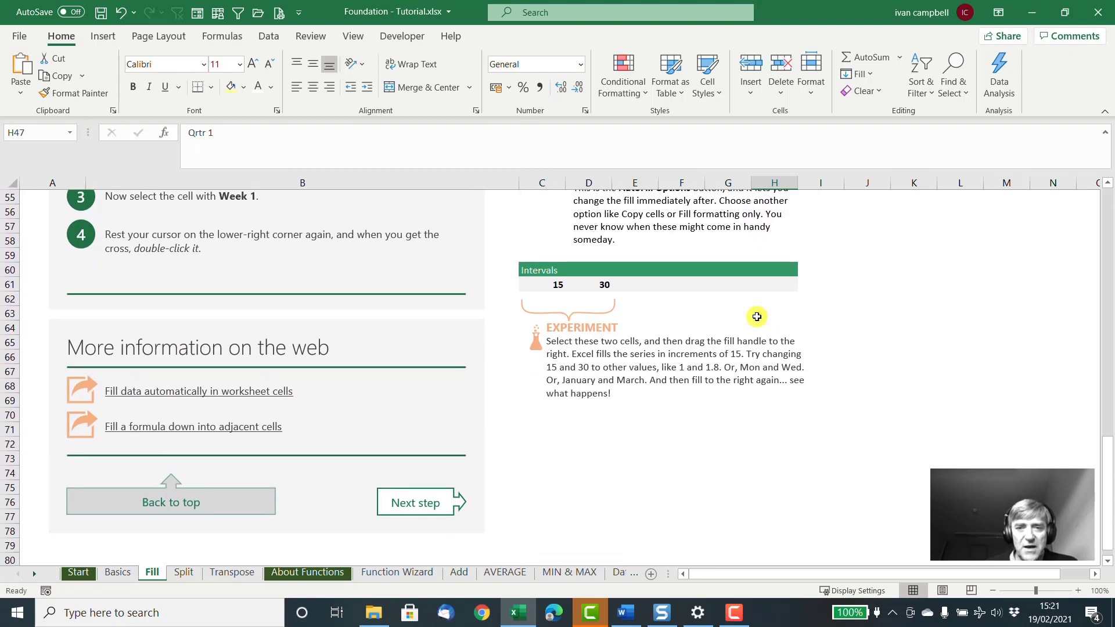
scroll(756, 316, up, 5)
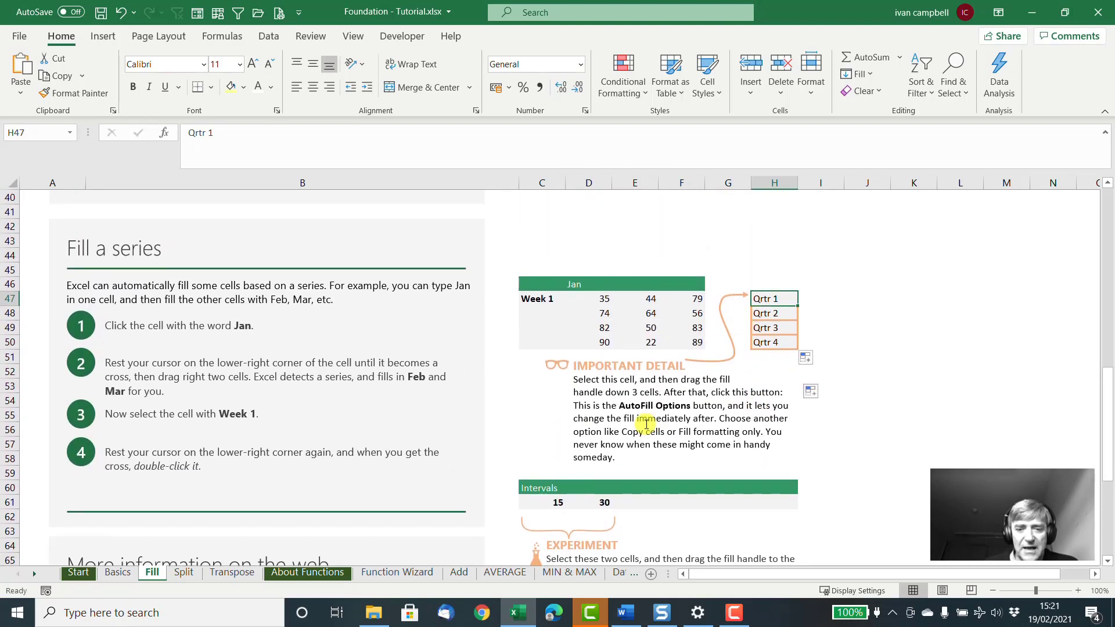
click(539, 502)
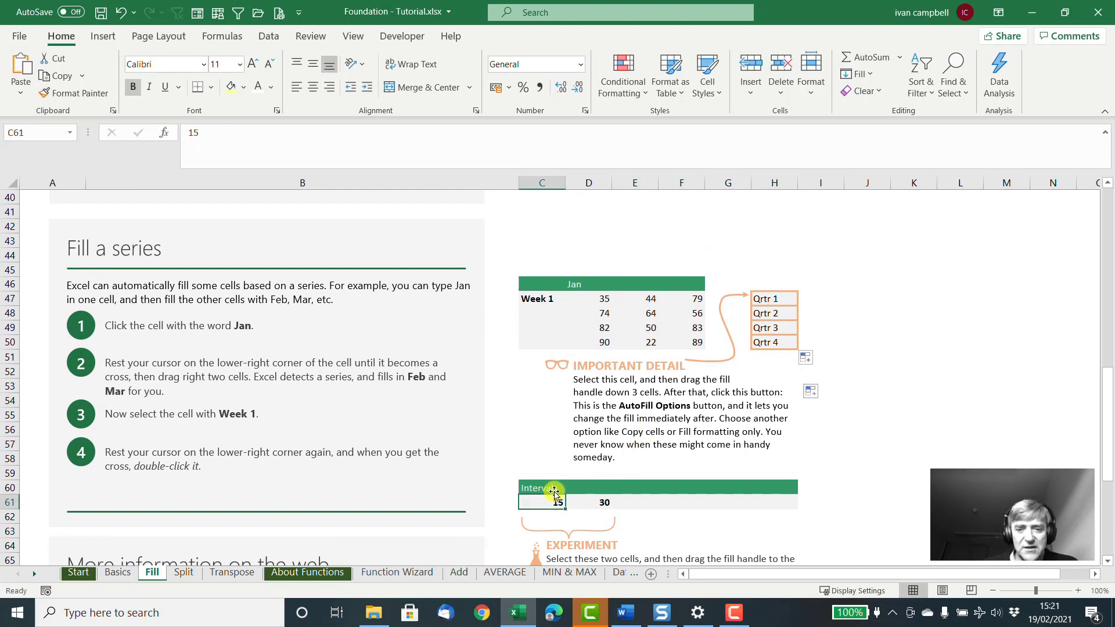
scroll(610, 463, down, 3)
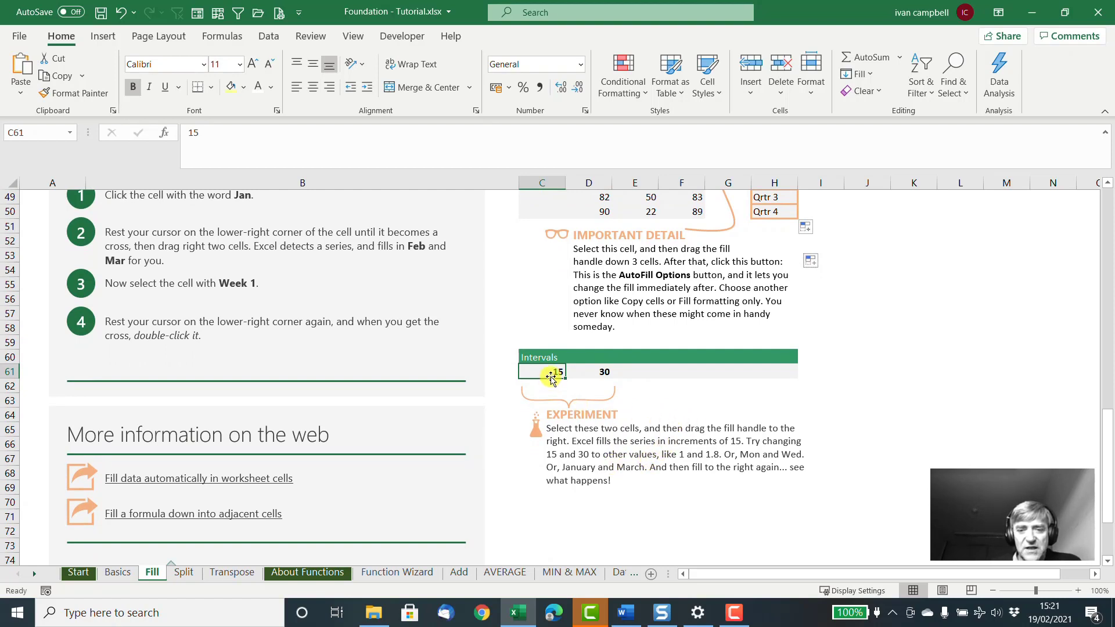
drag(551, 377, 777, 371)
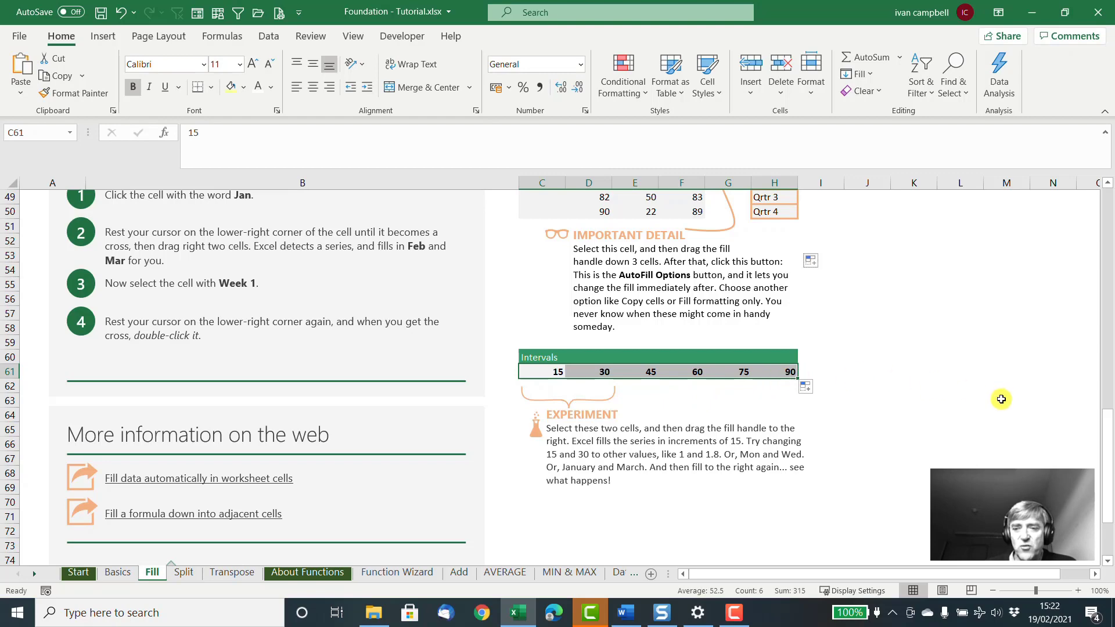
Return to the first fill example and select cell E4 to view its sum formula
drag(1098, 440, 1002, 291)
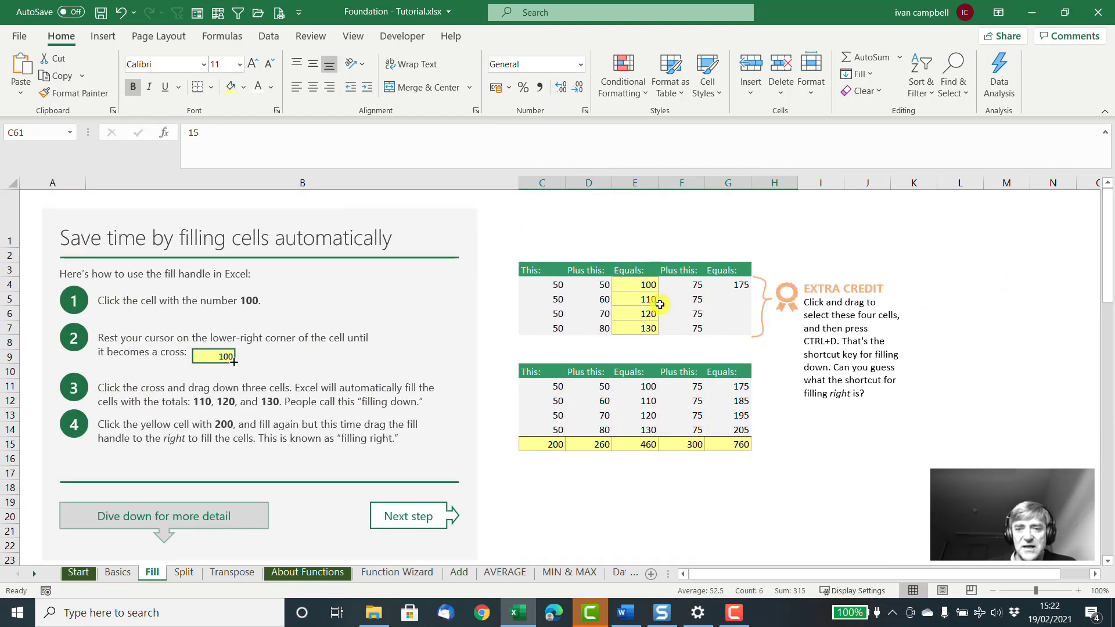
click(643, 284)
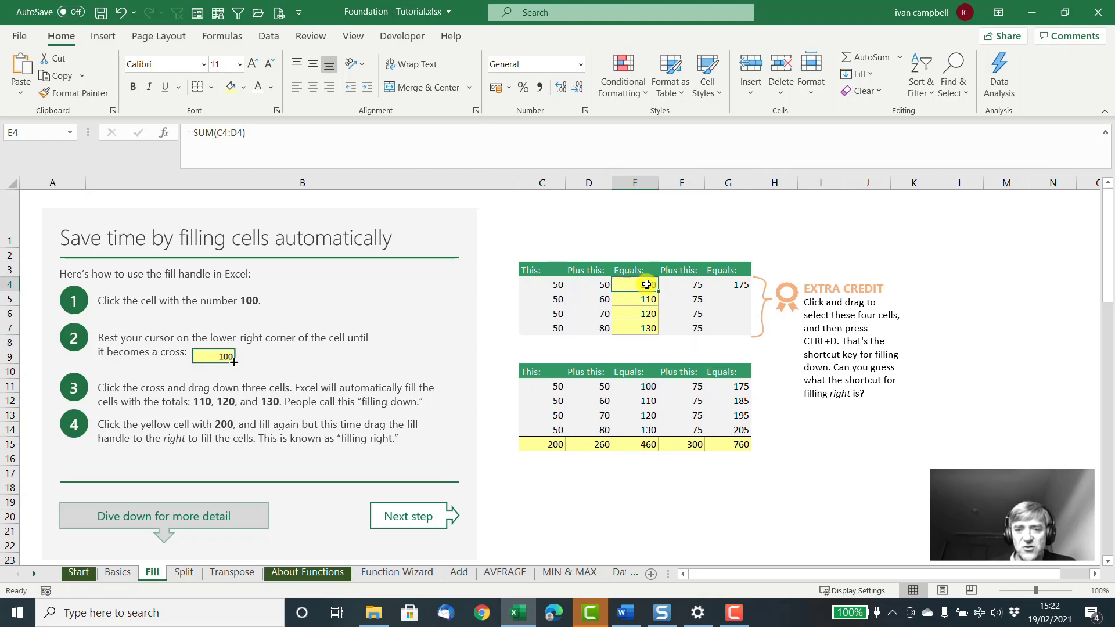